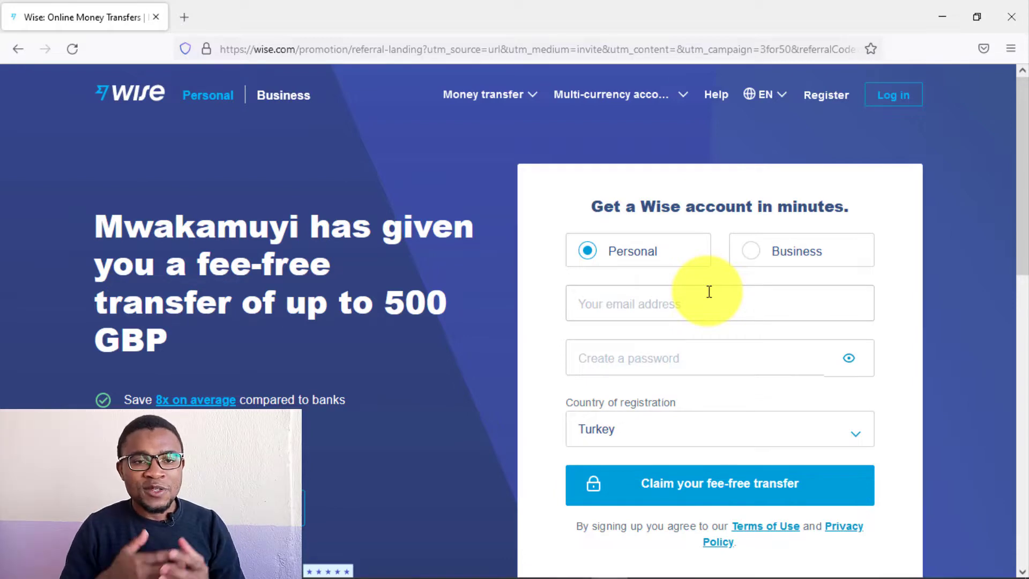
Step: Autofill the saved e-mail and password and submit the sign-up details
{"action": "scroll", "coordinate": [673, 301], "scroll_direction": "down", "scroll_amount": 2}
{"action": "left_click", "coordinate": [601, 209]}
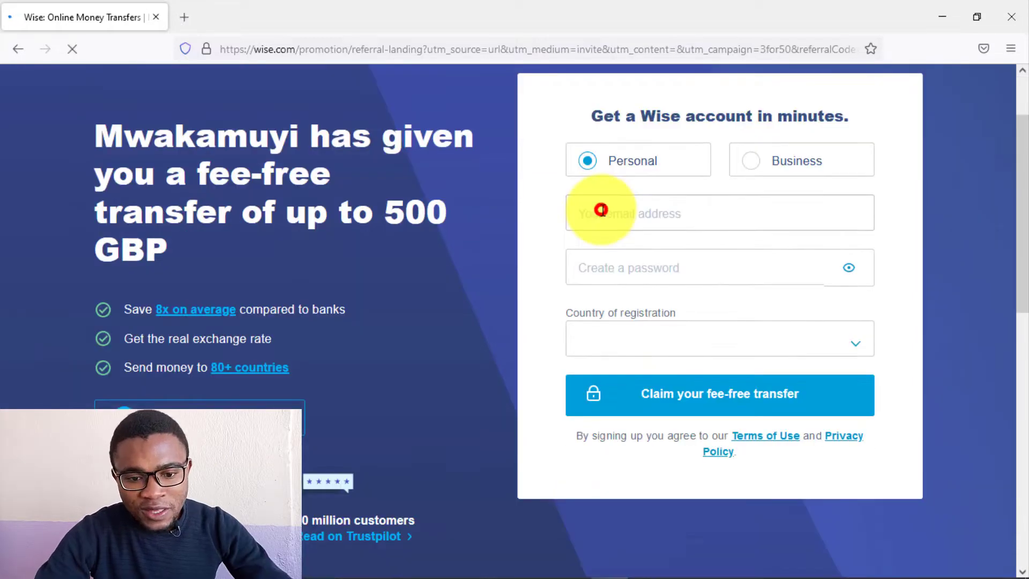
{"action": "key", "text": "Down"}
{"action": "key", "text": "Down"}
{"action": "key", "text": "Return"}
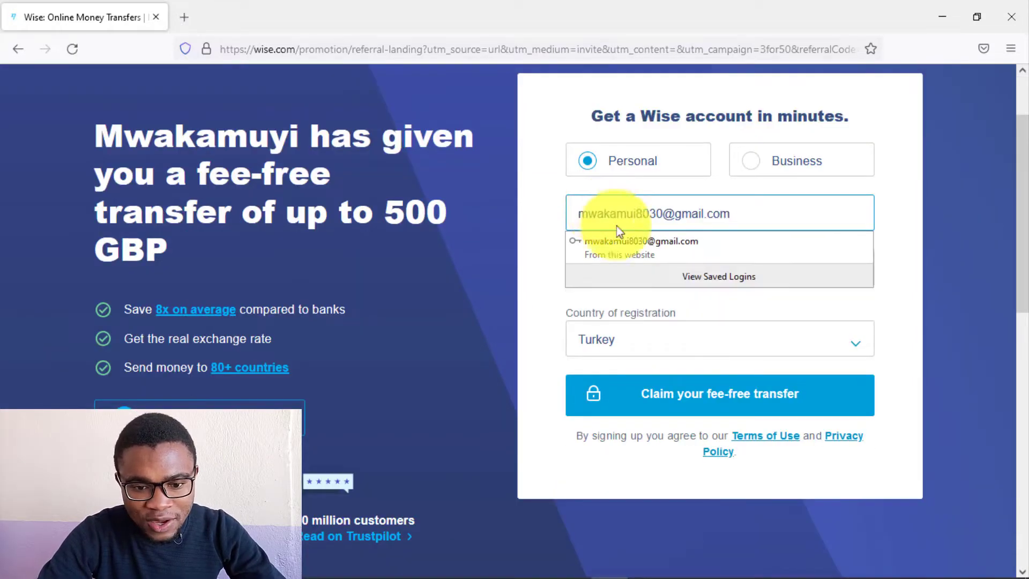
{"action": "left_click", "coordinate": [648, 257]}
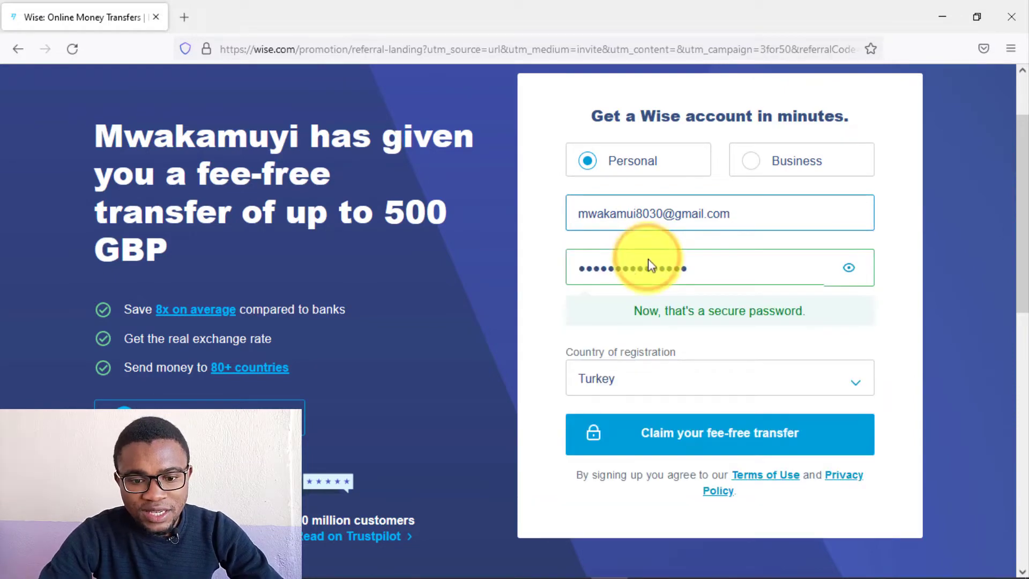
{"action": "left_click", "coordinate": [730, 435]}
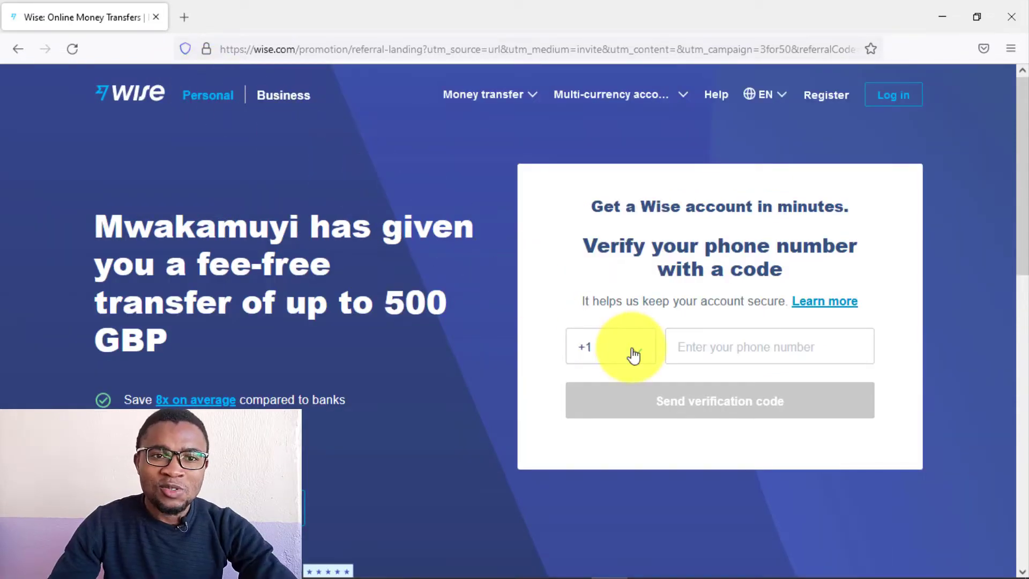
Step: Choose the +90 Turkey dialling code, enter the phone number and request a verification code
{"action": "left_click", "coordinate": [634, 353]}
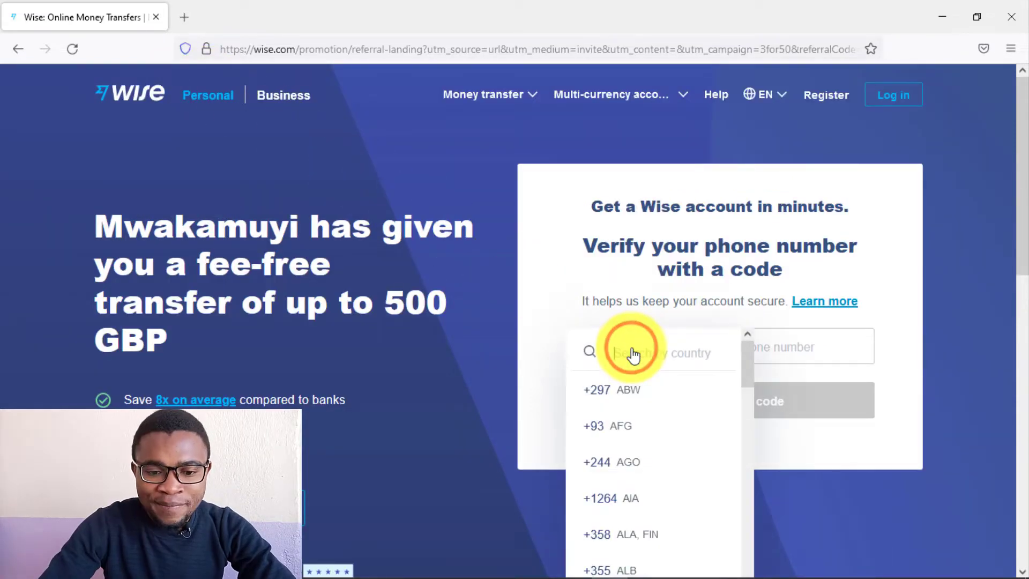
{"action": "type", "text": "t"}
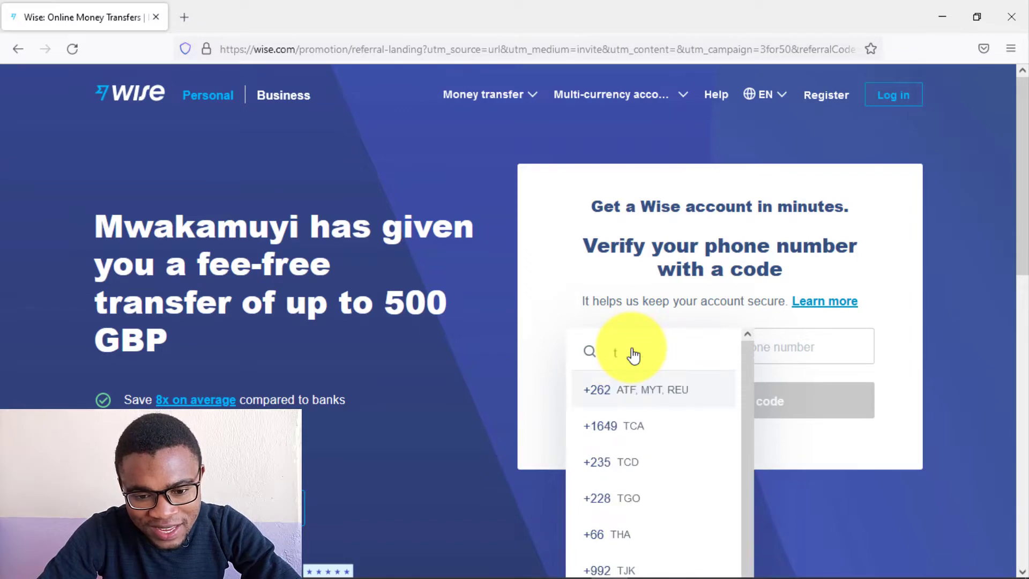
{"action": "type", "text": "ur"}
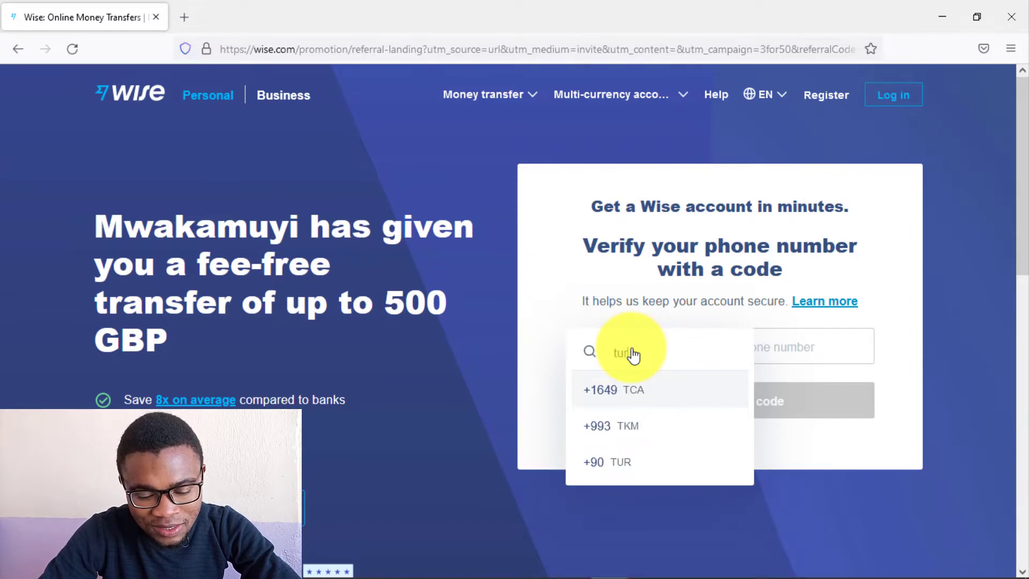
{"action": "left_click", "coordinate": [596, 462]}
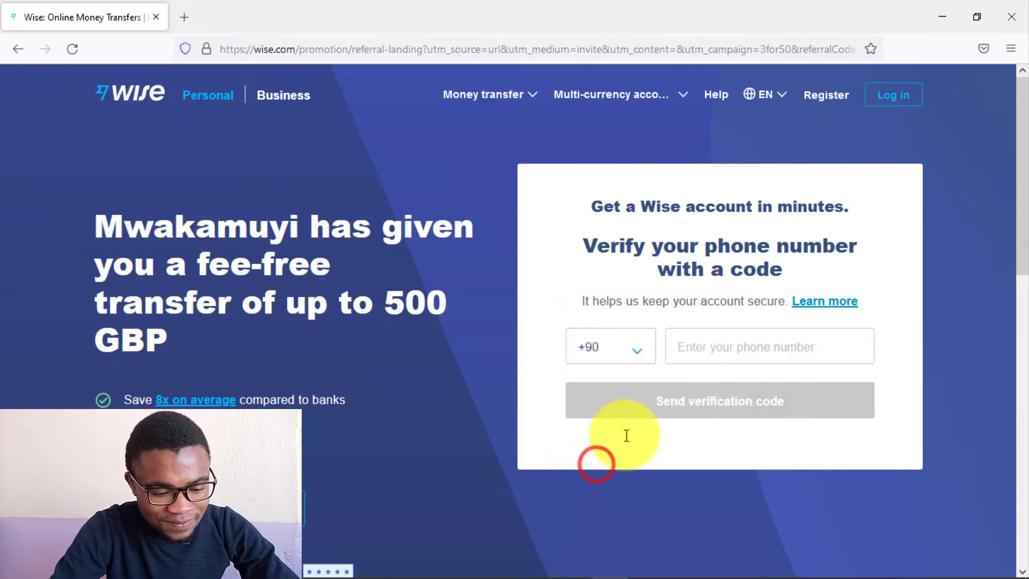
{"action": "left_click", "coordinate": [712, 347]}
{"action": "type", "text": "5"}
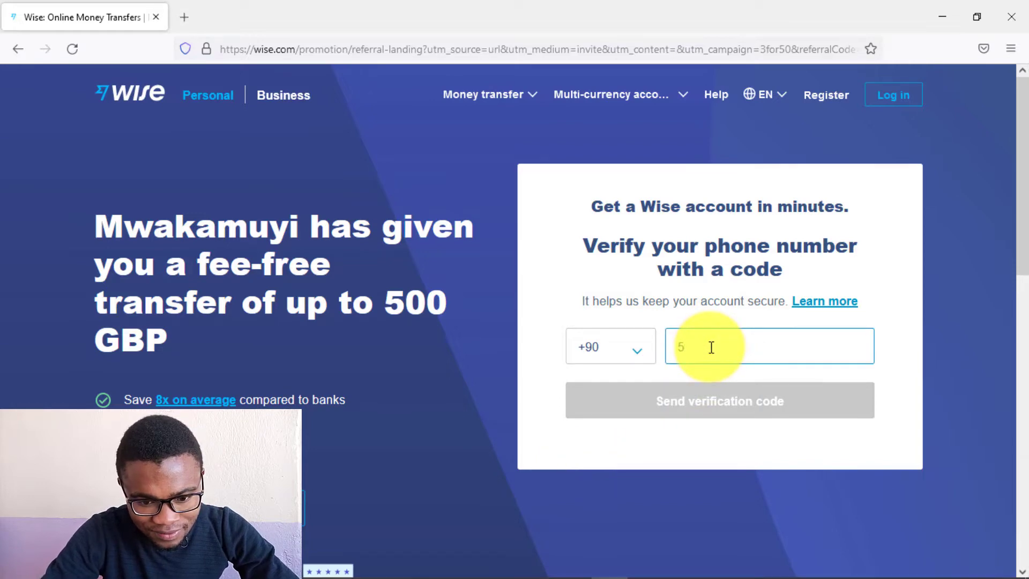
{"action": "type", "text": "3458"}
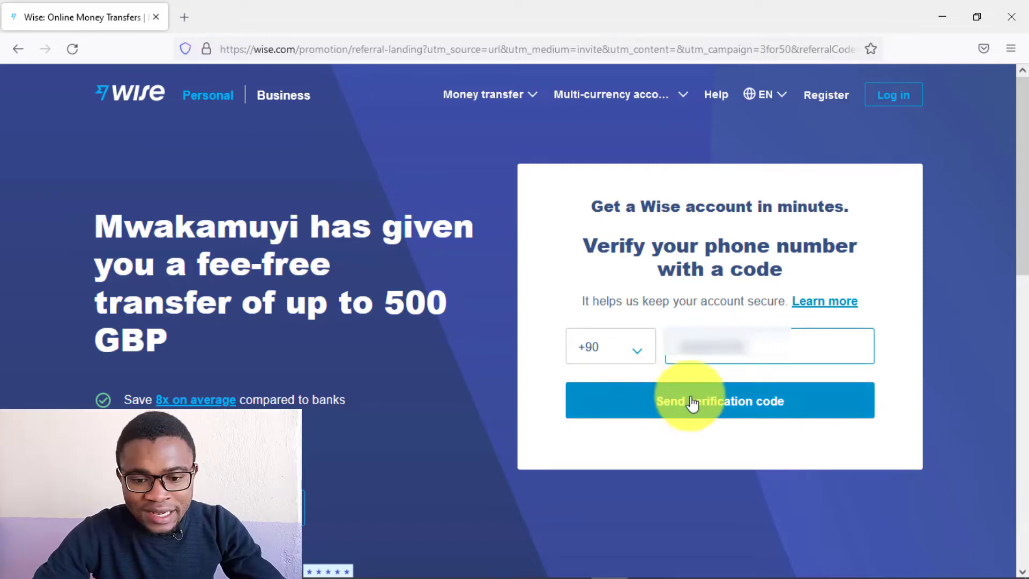
{"action": "left_click", "coordinate": [723, 406]}
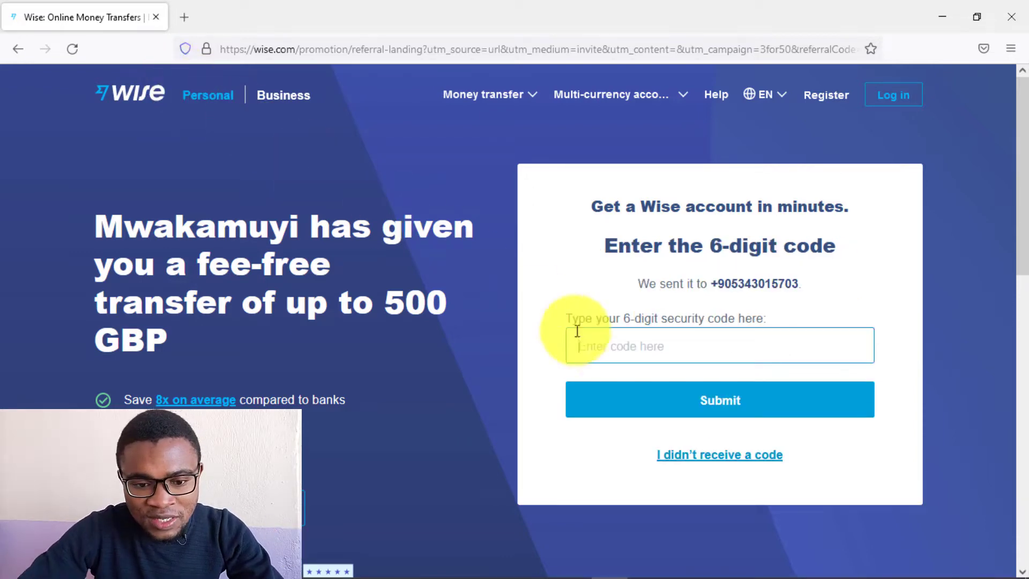
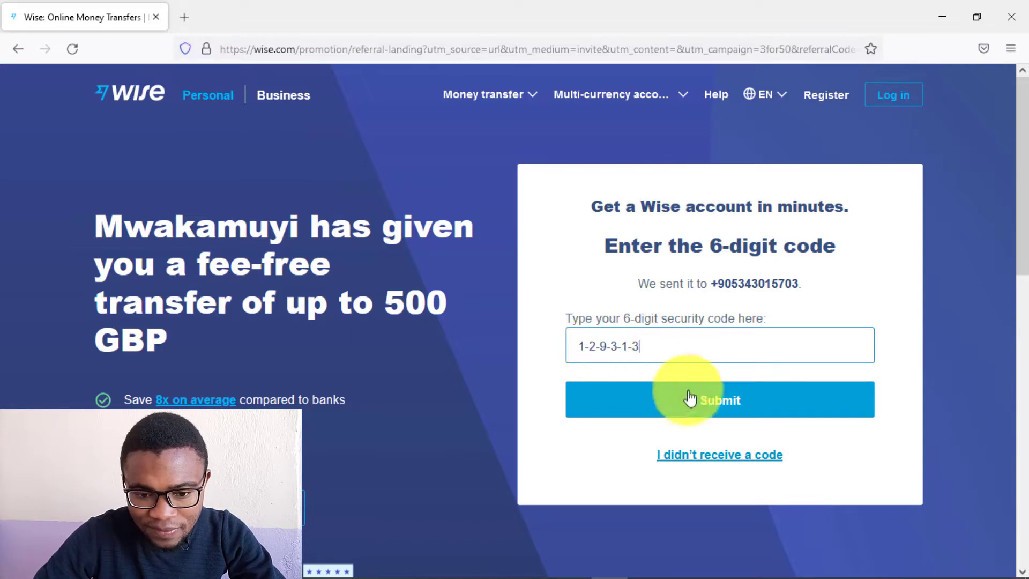
Step: Enter the SMS verification code and submit it to verify the phone
{"action": "left_click", "coordinate": [703, 406]}
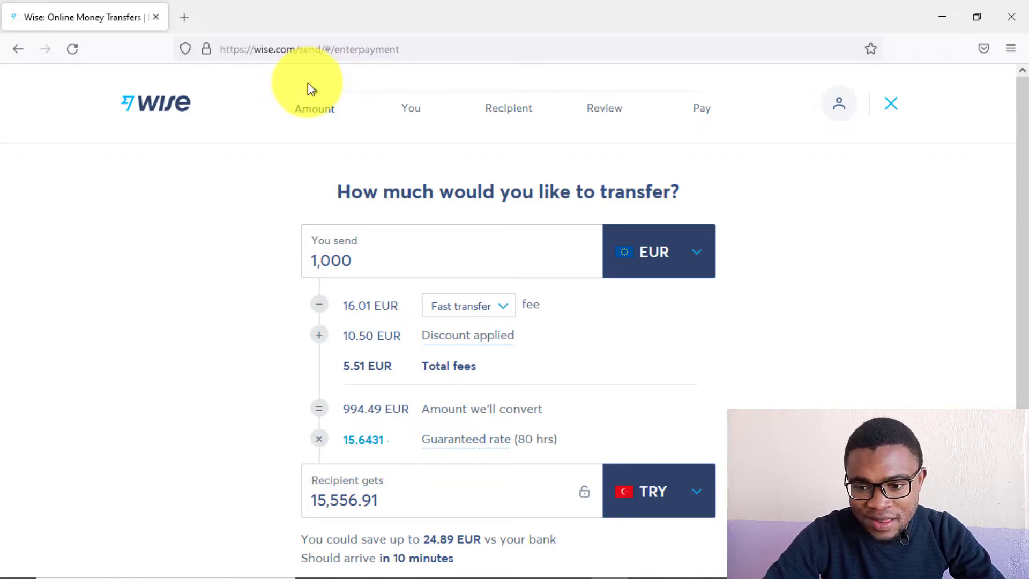
Step: Scroll through the 1,000 EUR to TRY transfer quote, then exit it to the Home dashboard
{"action": "left_click_drag", "start_coordinate": [1022, 307], "coordinate": [1005, 423]}
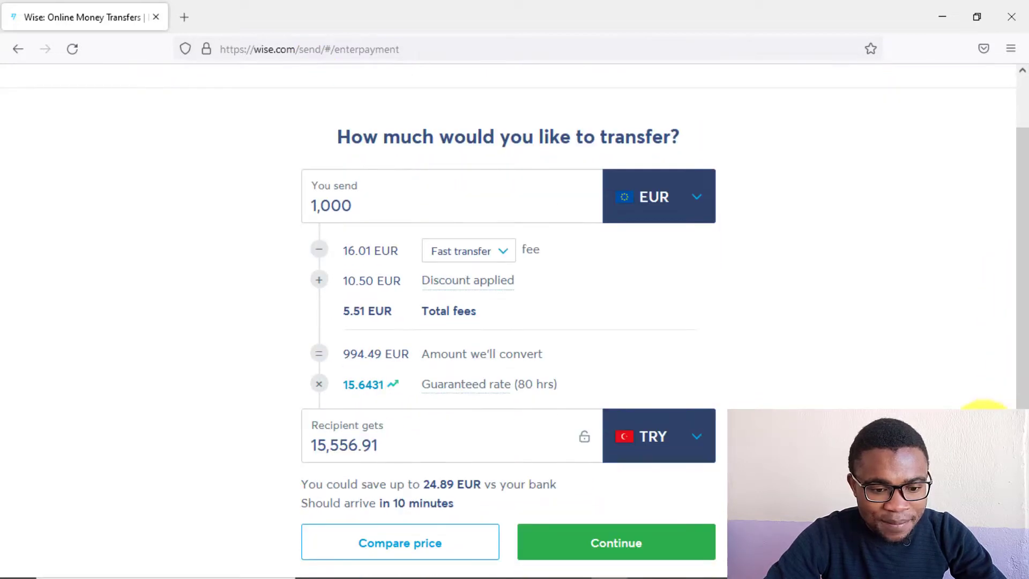
{"action": "scroll", "coordinate": [654, 177], "scroll_direction": "up", "scroll_amount": 2}
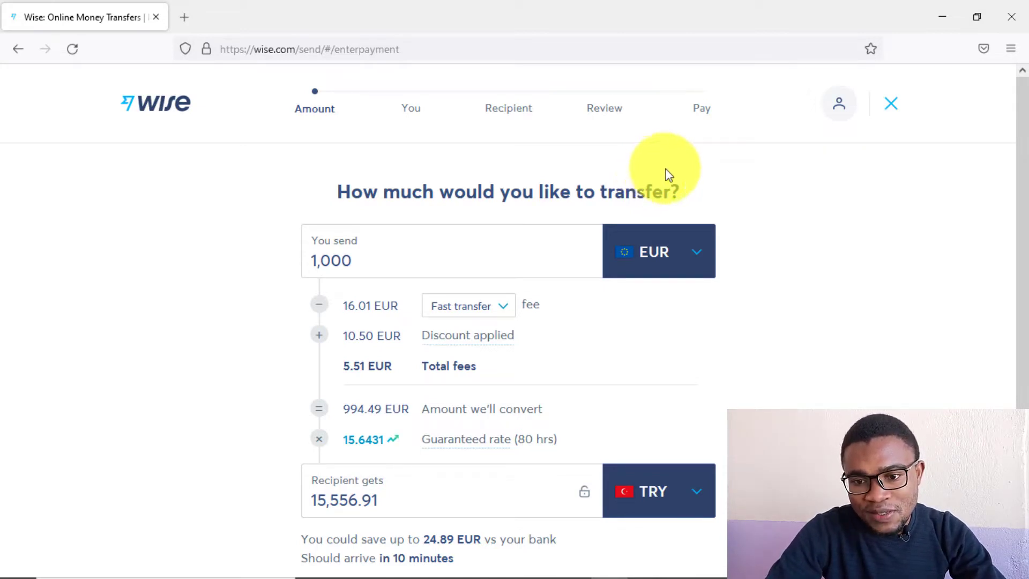
{"action": "left_click", "coordinate": [891, 104]}
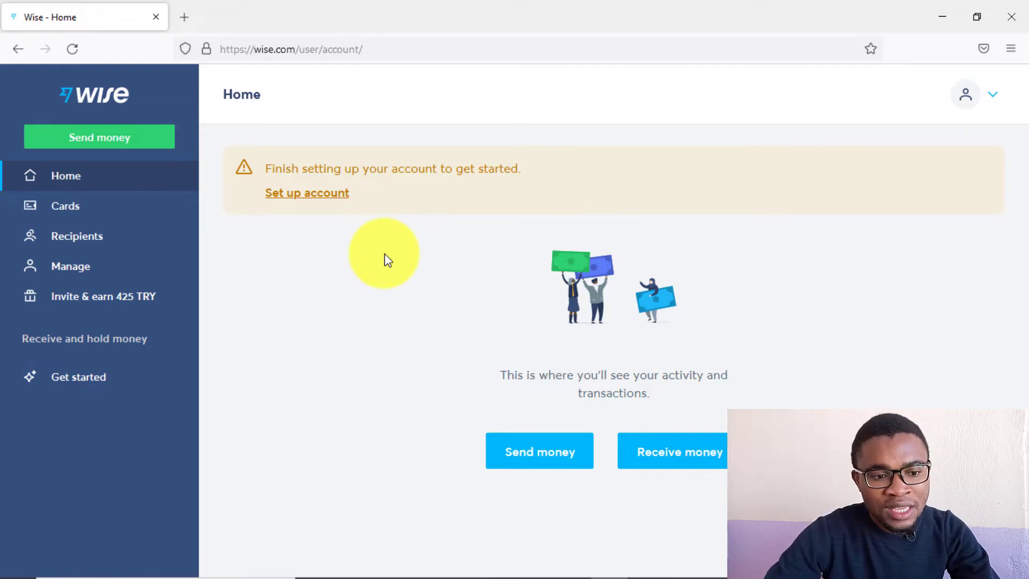
Step: Save the personal and address details to the profile, then start currency account setup
{"action": "left_click", "coordinate": [316, 202]}
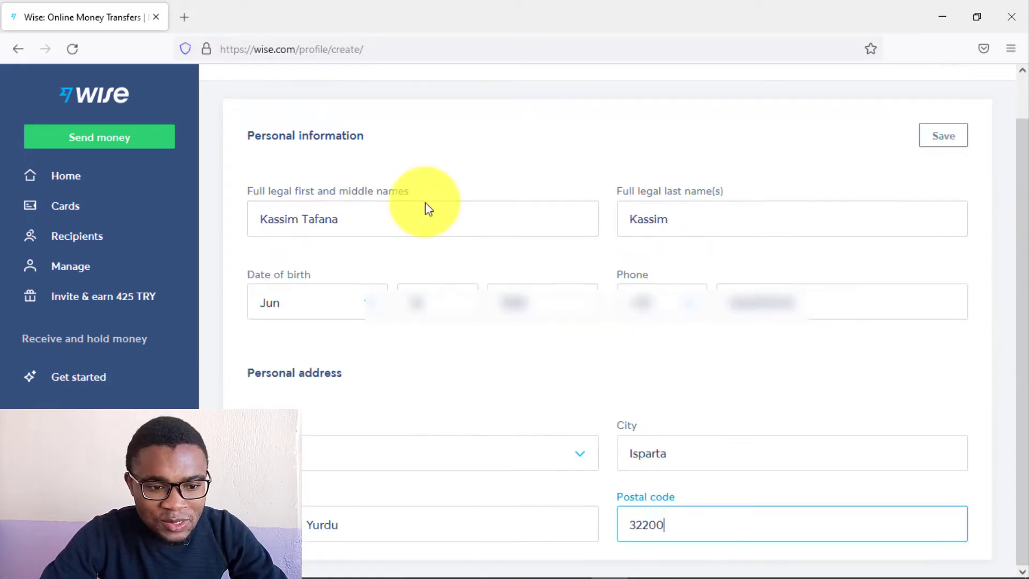
{"action": "left_click", "coordinate": [943, 137]}
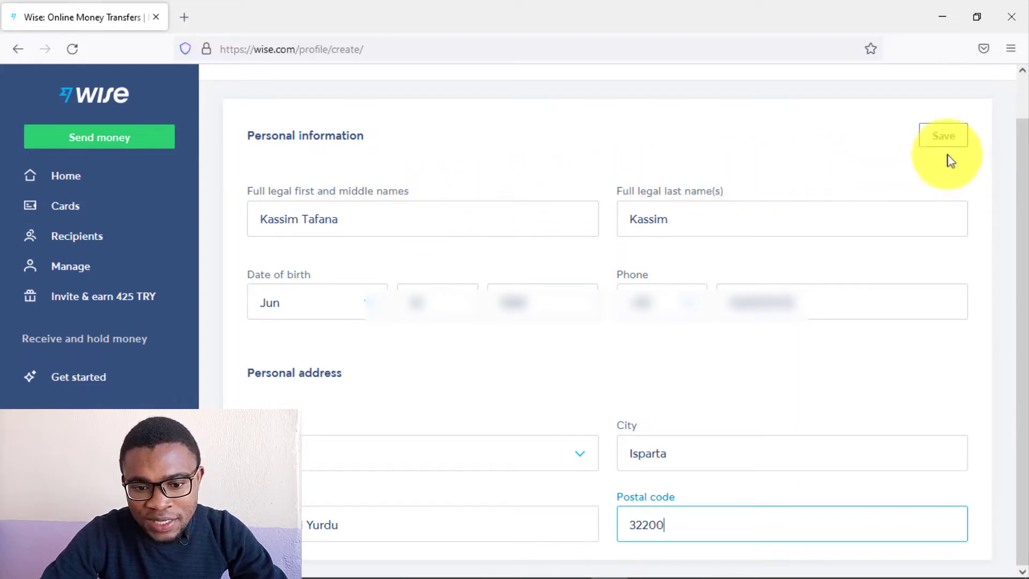
{"action": "left_click", "coordinate": [935, 136]}
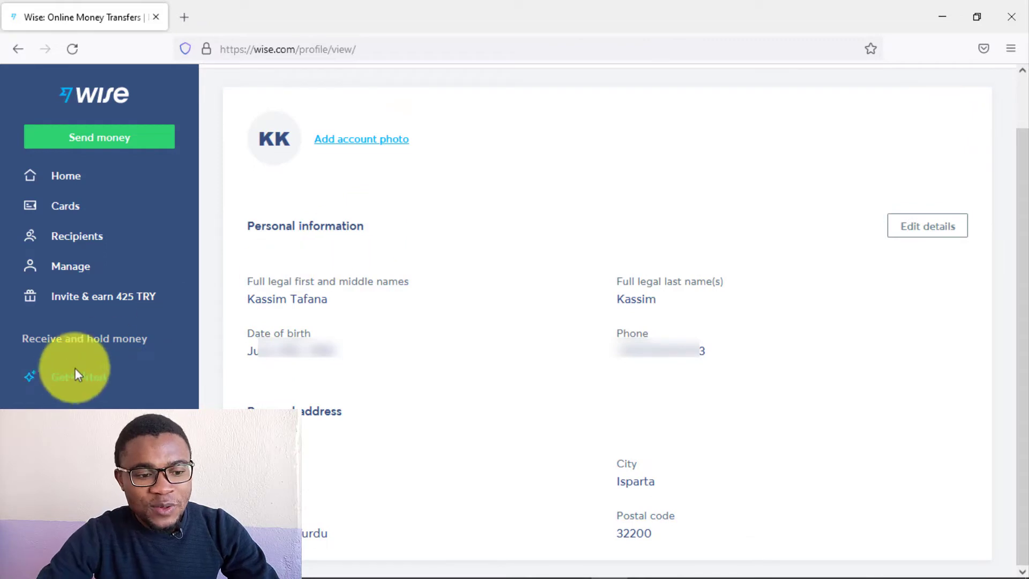
{"action": "left_click", "coordinate": [66, 378]}
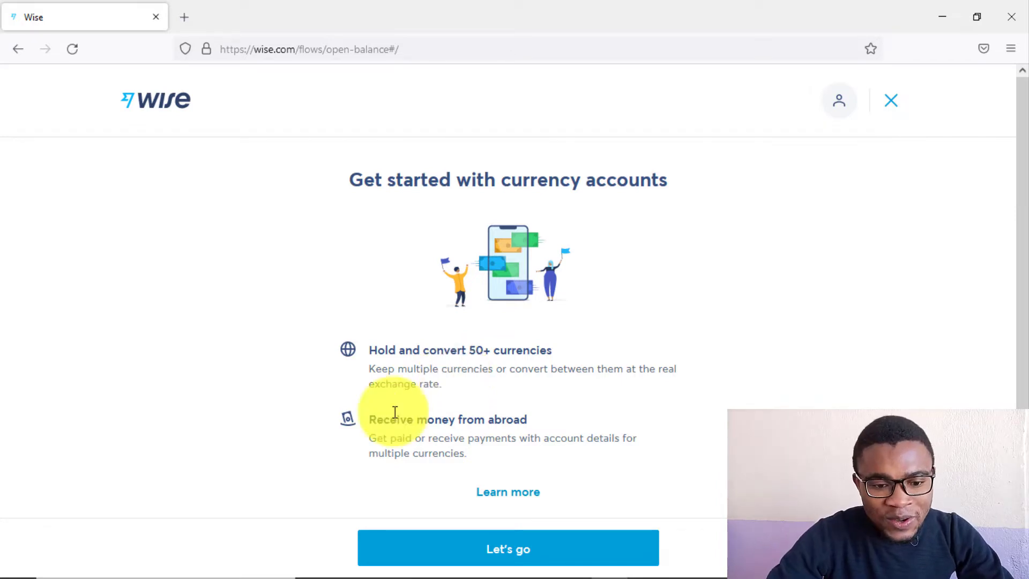
Step: Search 'us' in the currency list and open a US dollar account with 0 USD
{"action": "left_click", "coordinate": [509, 550]}
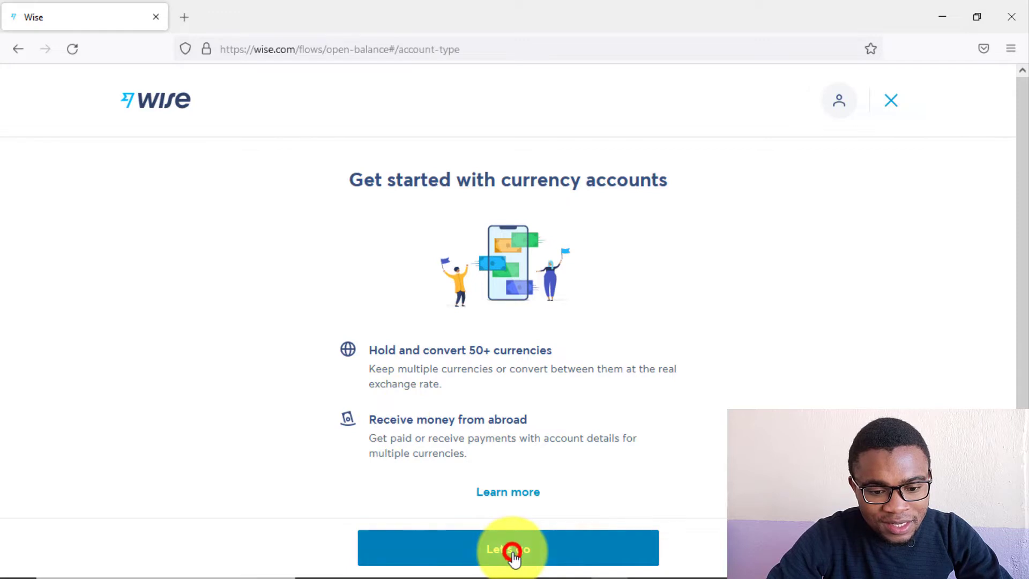
{"action": "left_click", "coordinate": [578, 240]}
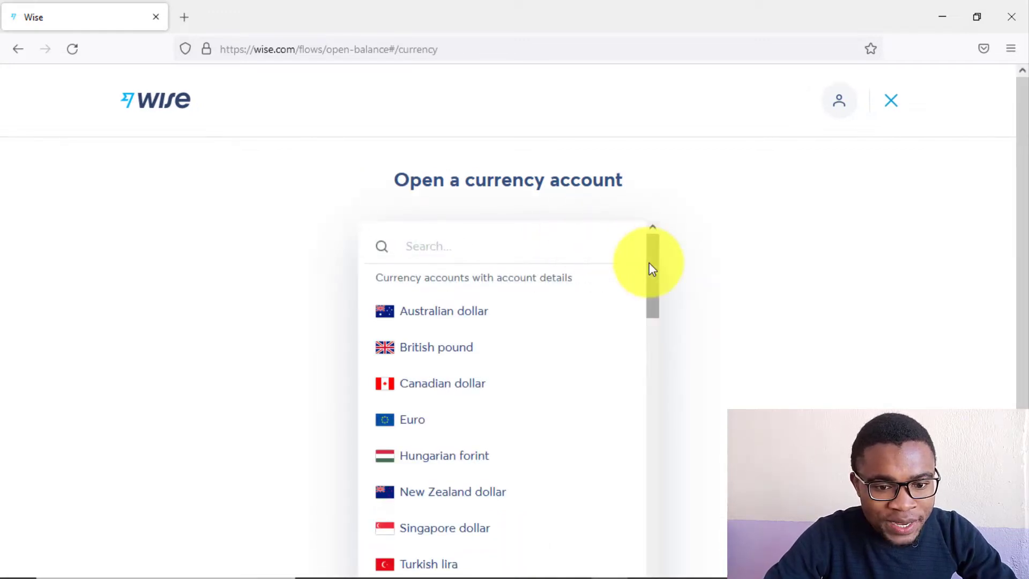
{"action": "left_click_drag", "start_coordinate": [648, 262], "coordinate": [677, 279]}
{"action": "left_click", "coordinate": [675, 273]}
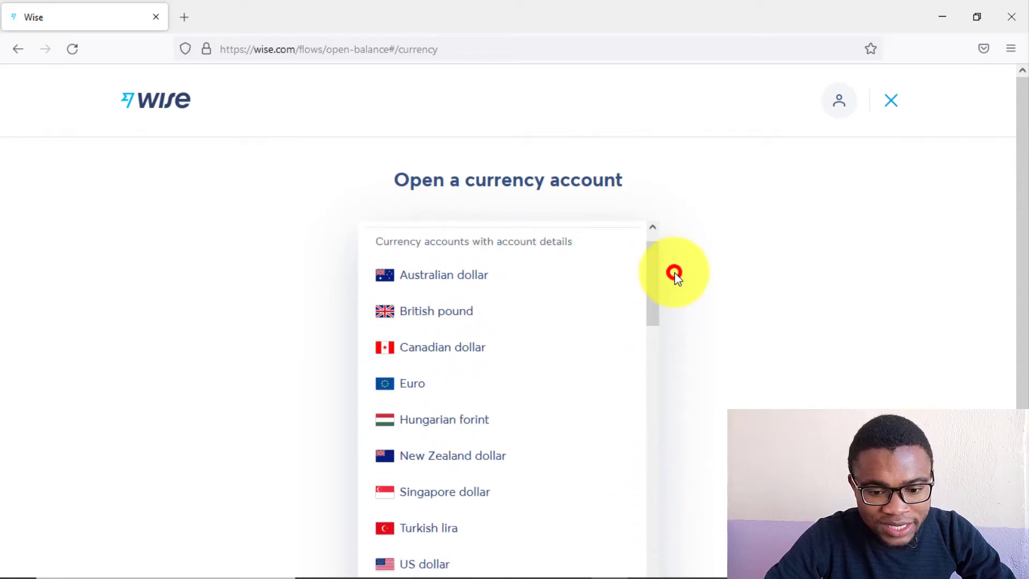
{"action": "left_click", "coordinate": [630, 239]}
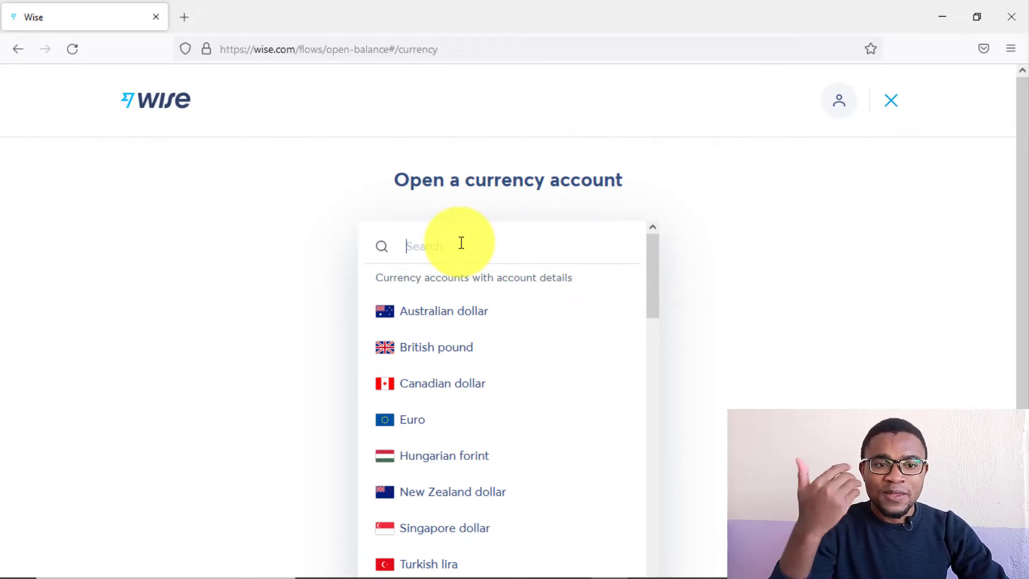
{"action": "type", "text": "u"}
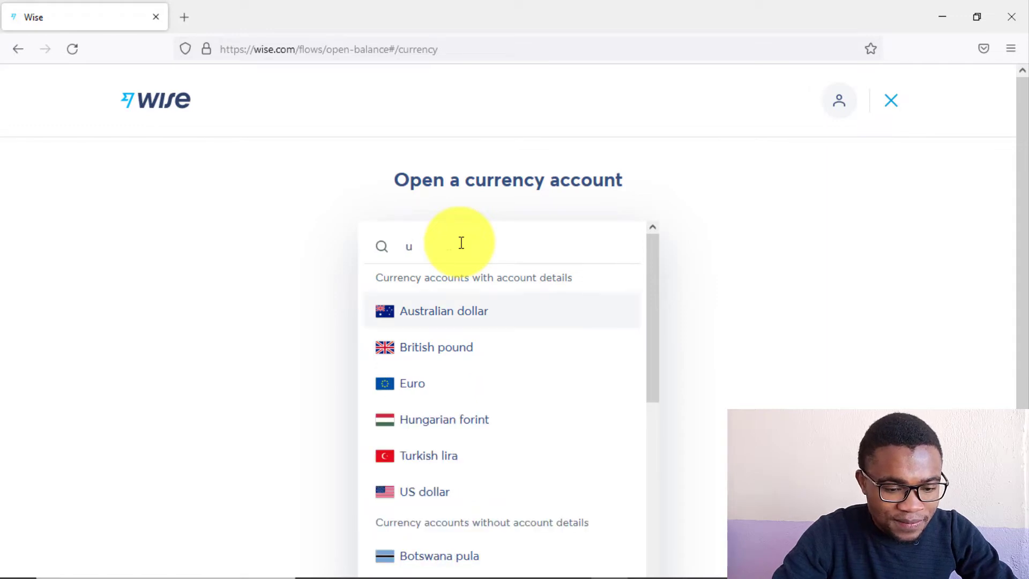
{"action": "type", "text": "s"}
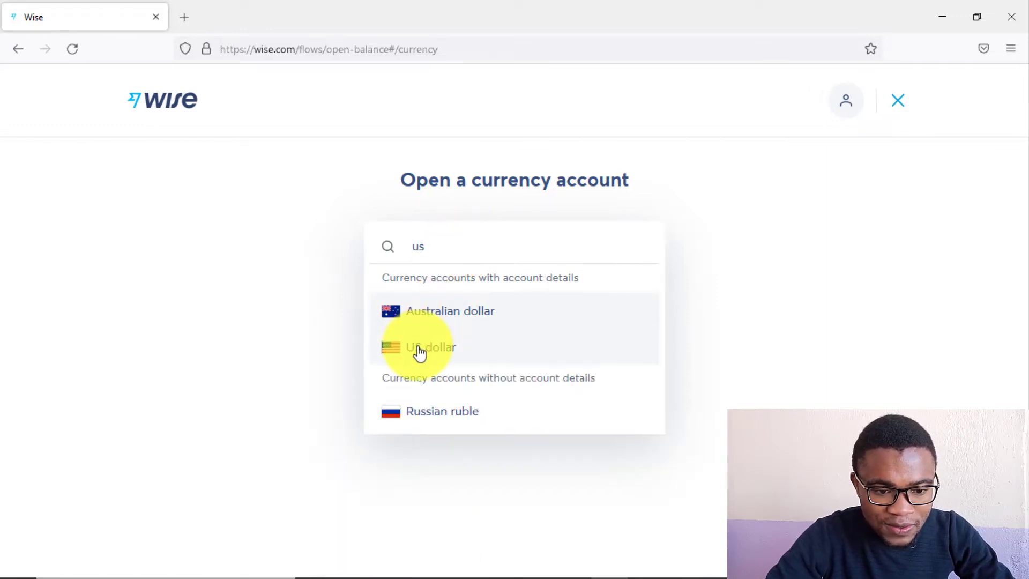
{"action": "left_click", "coordinate": [418, 351]}
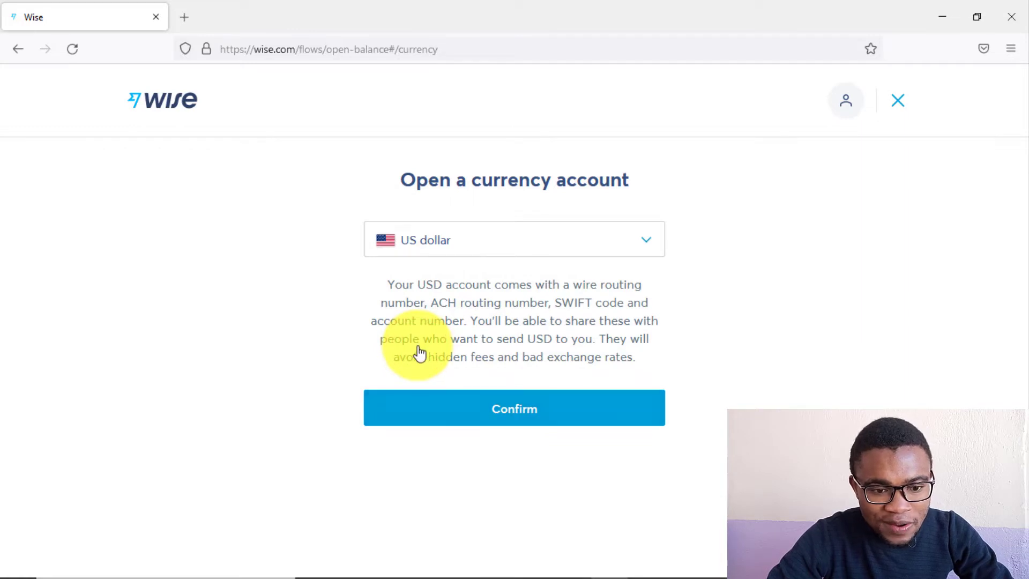
{"action": "left_click", "coordinate": [530, 427]}
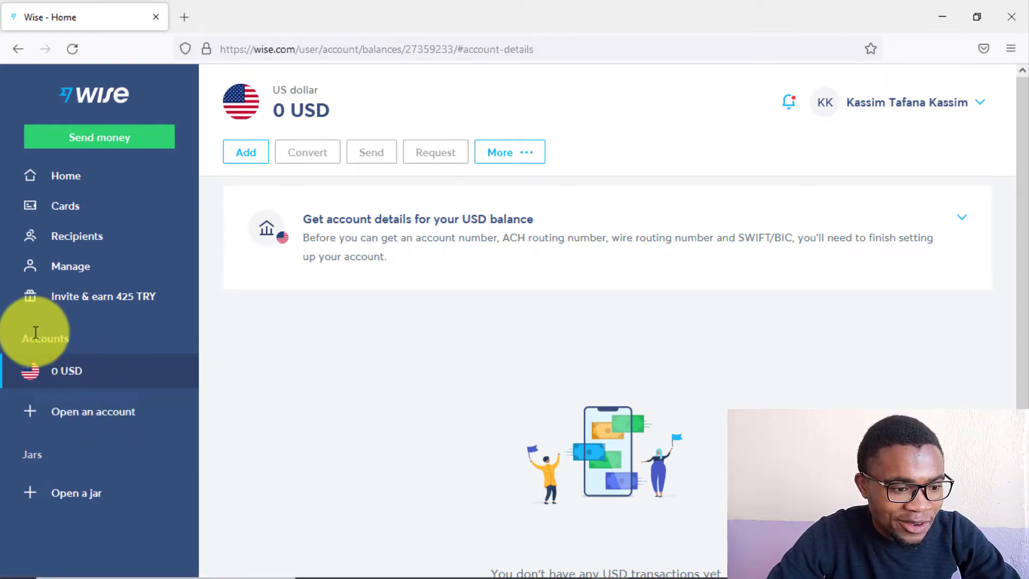
Step: Open a Turkish lira account, then view the 0 TRY balance with account details expanded
{"action": "left_click", "coordinate": [51, 409]}
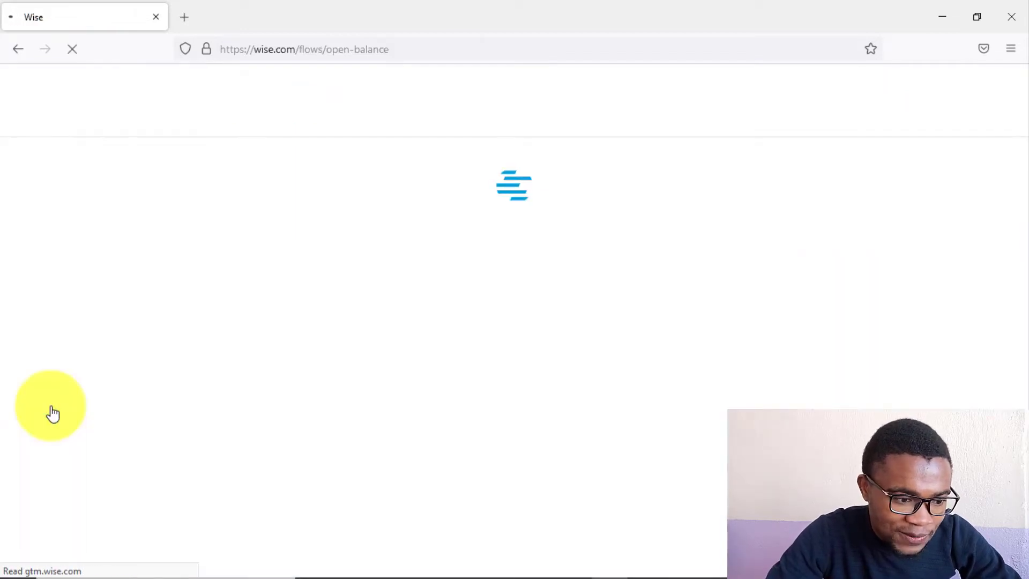
{"action": "left_click", "coordinate": [622, 236]}
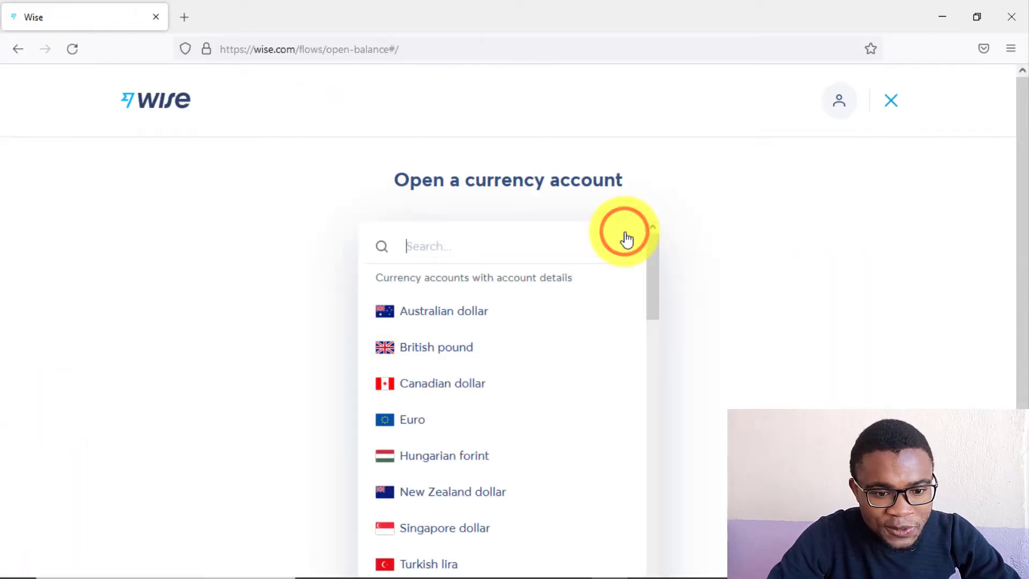
{"action": "type", "text": "t"}
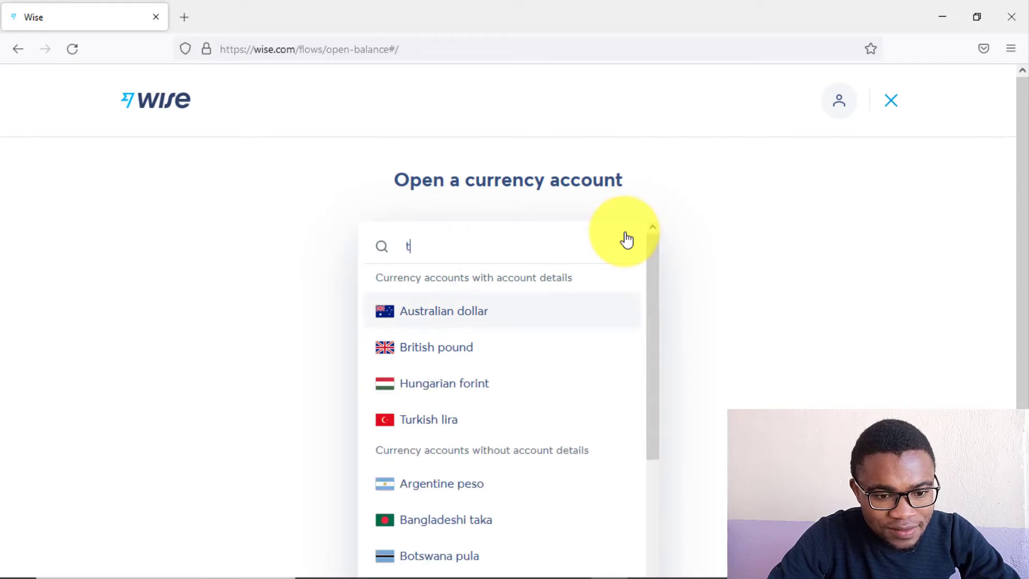
{"action": "left_click", "coordinate": [443, 421]}
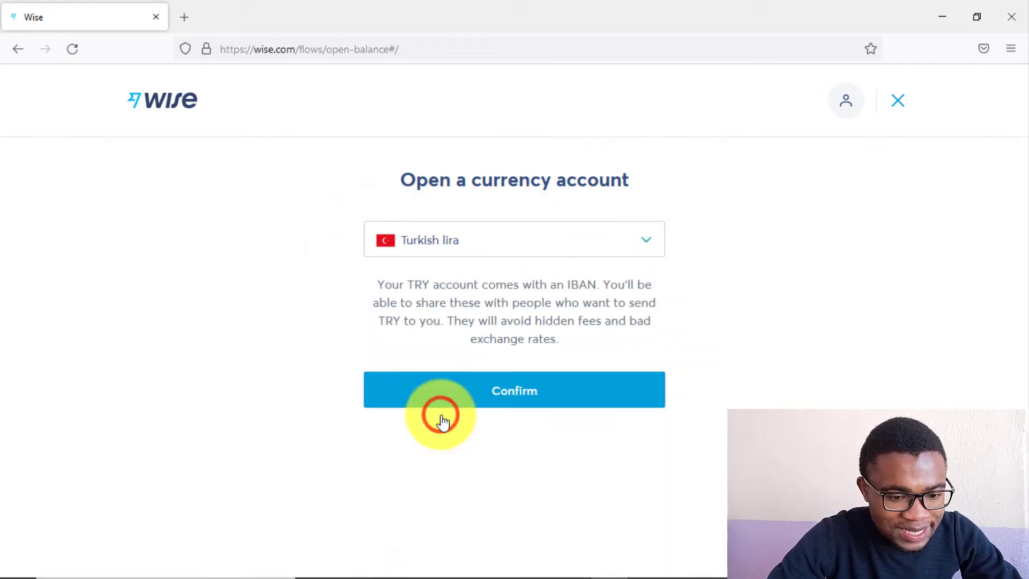
{"action": "left_click", "coordinate": [513, 400]}
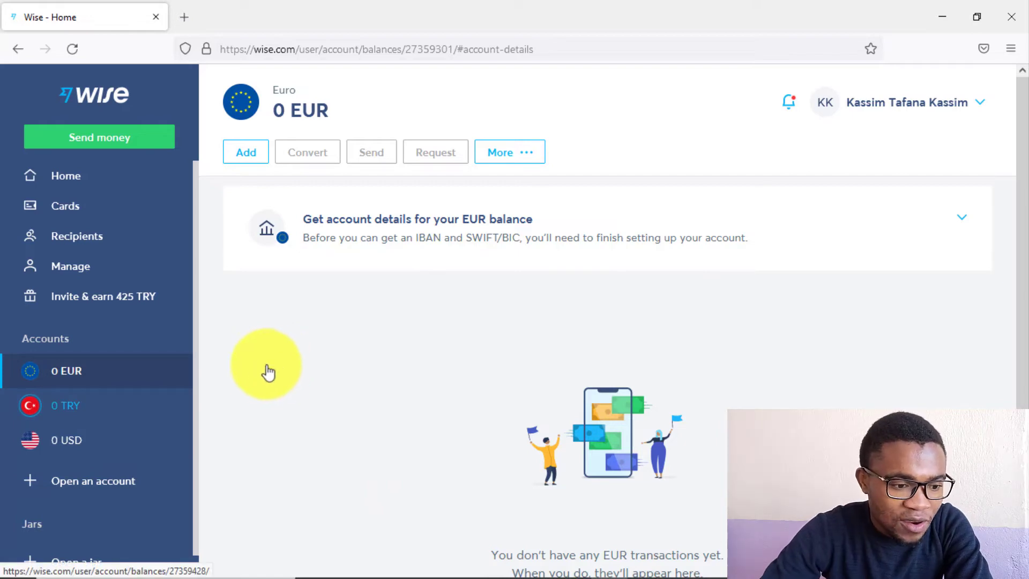
{"action": "left_click", "coordinate": [67, 411]}
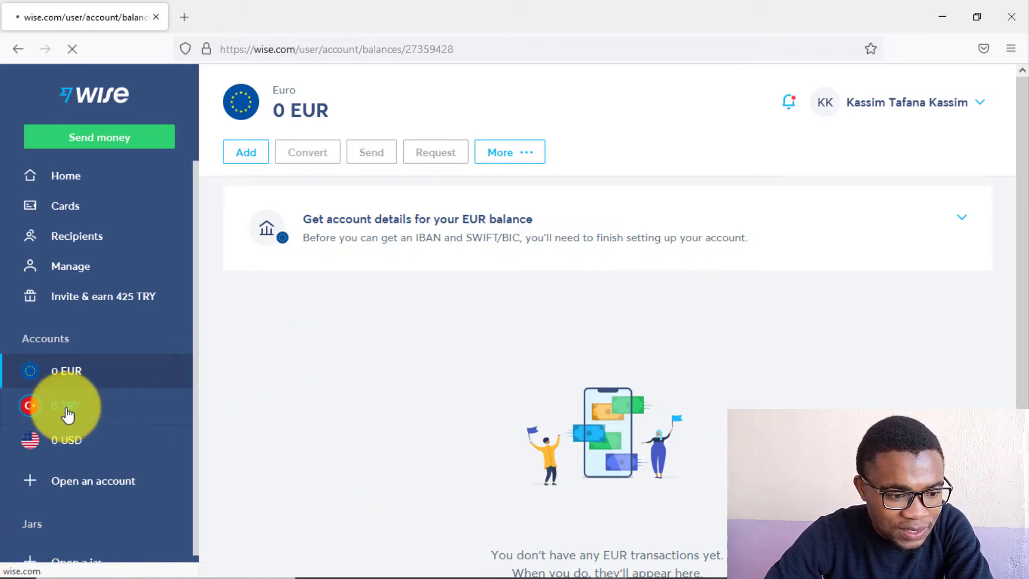
{"action": "left_click", "coordinate": [957, 218]}
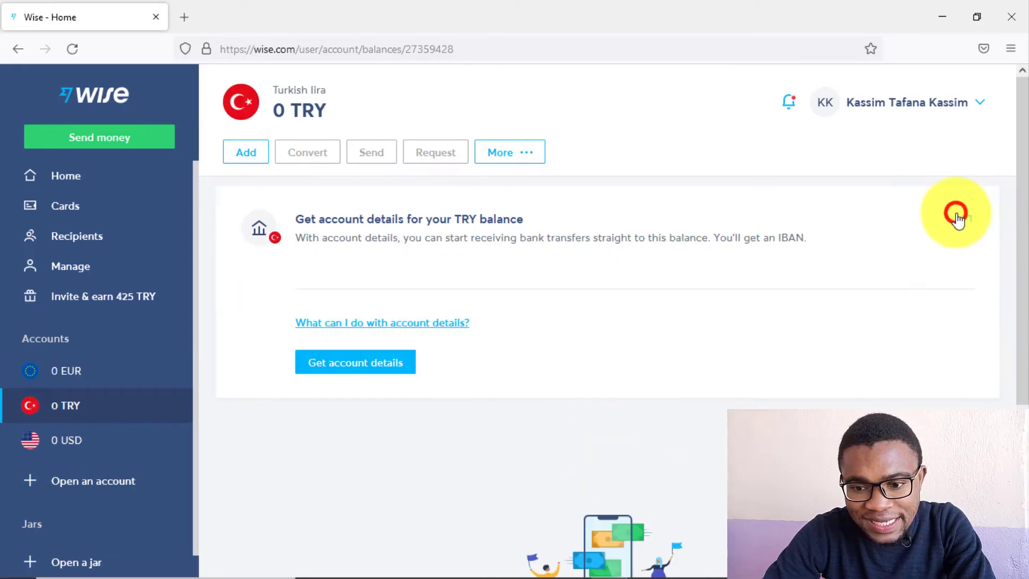
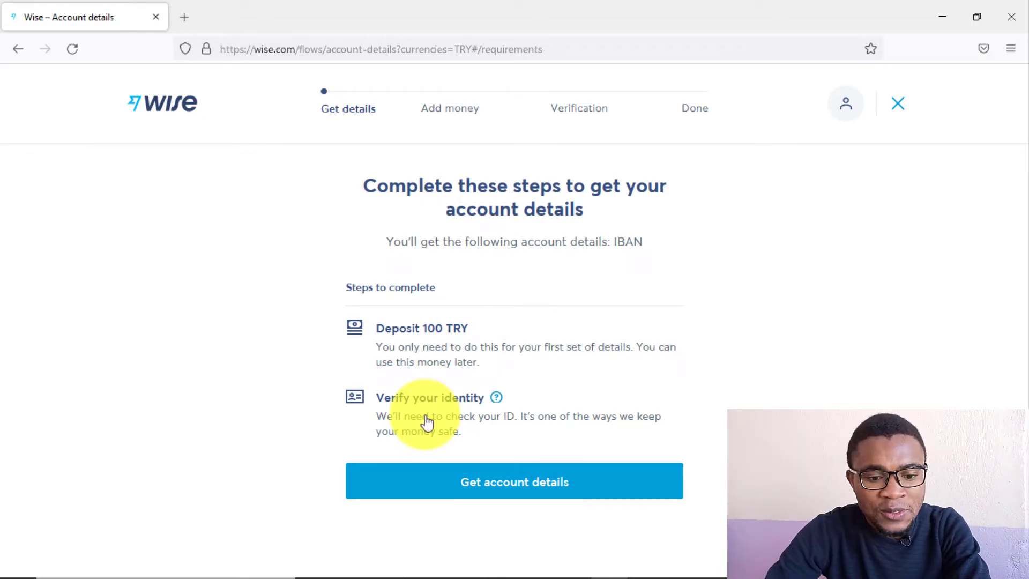
Step: Start getting TRY account details and confirm a 100 TRY deposit paid with Turkish lira
{"action": "left_click", "coordinate": [517, 491]}
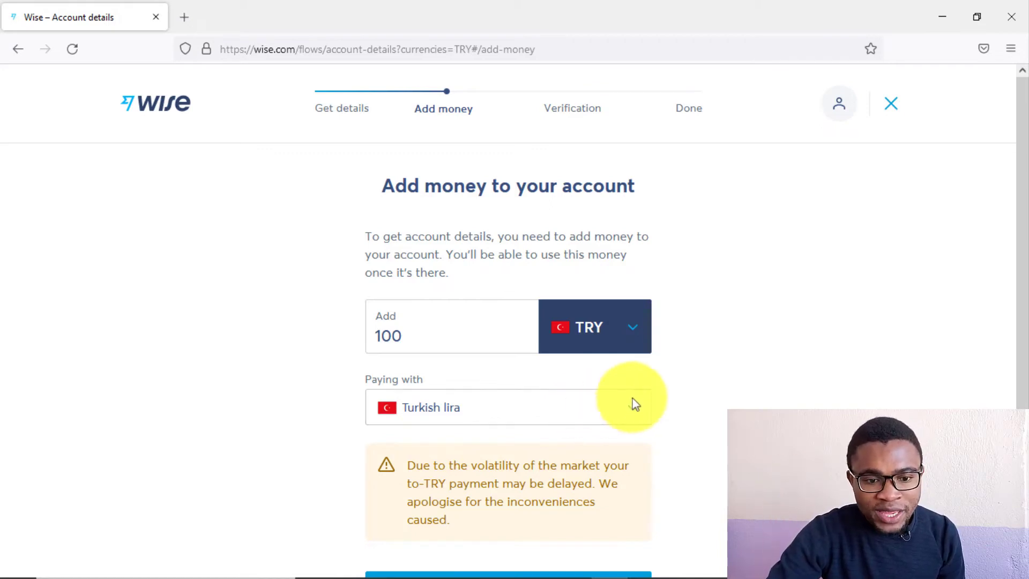
{"action": "left_click_drag", "start_coordinate": [1022, 311], "coordinate": [1026, 407]}
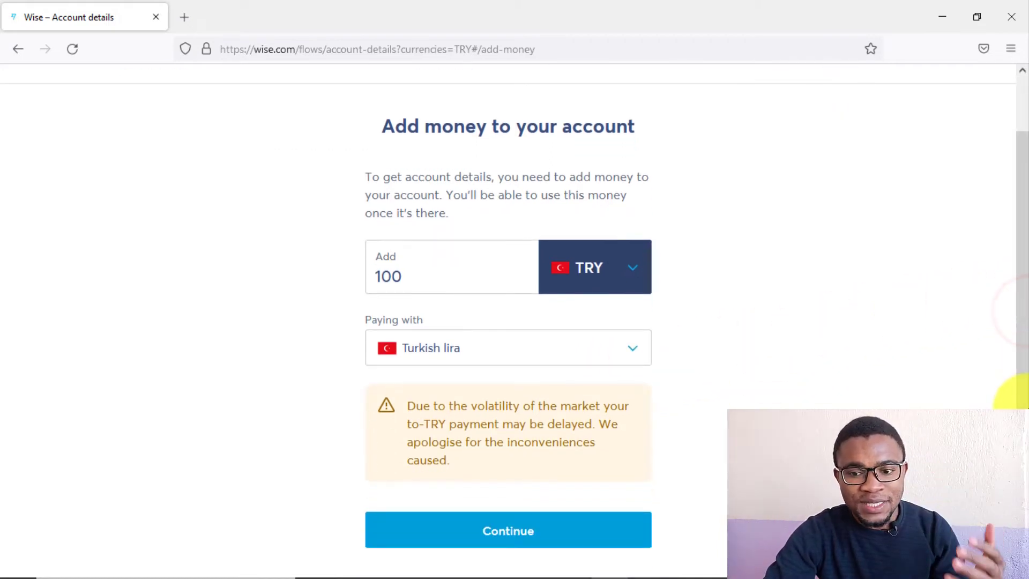
{"action": "left_click", "coordinate": [507, 537]}
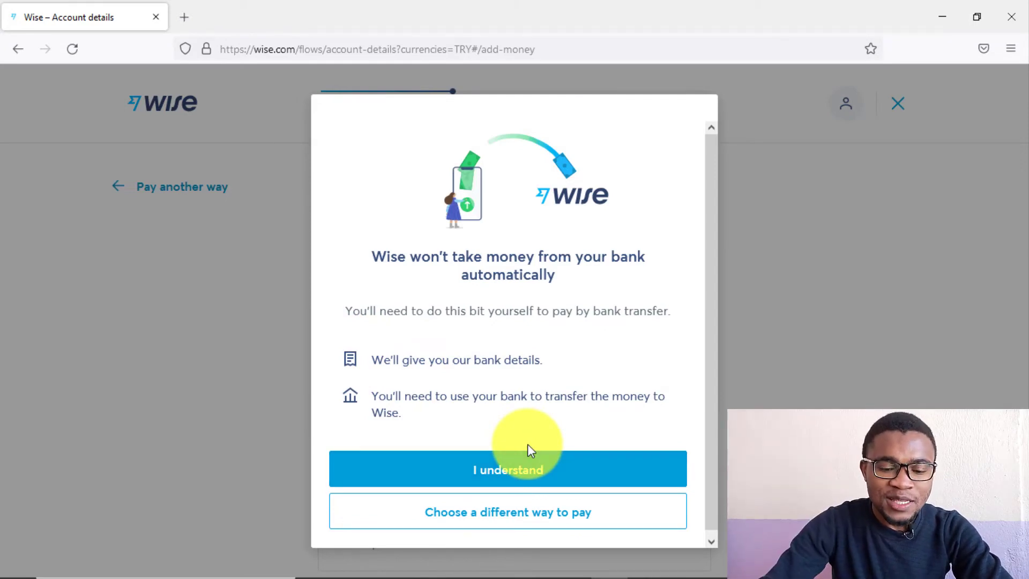
Step: Acknowledge the manual transfer notice and review Wise's bank details for sending 100 TRY
{"action": "left_click", "coordinate": [529, 451]}
{"action": "left_click", "coordinate": [530, 475]}
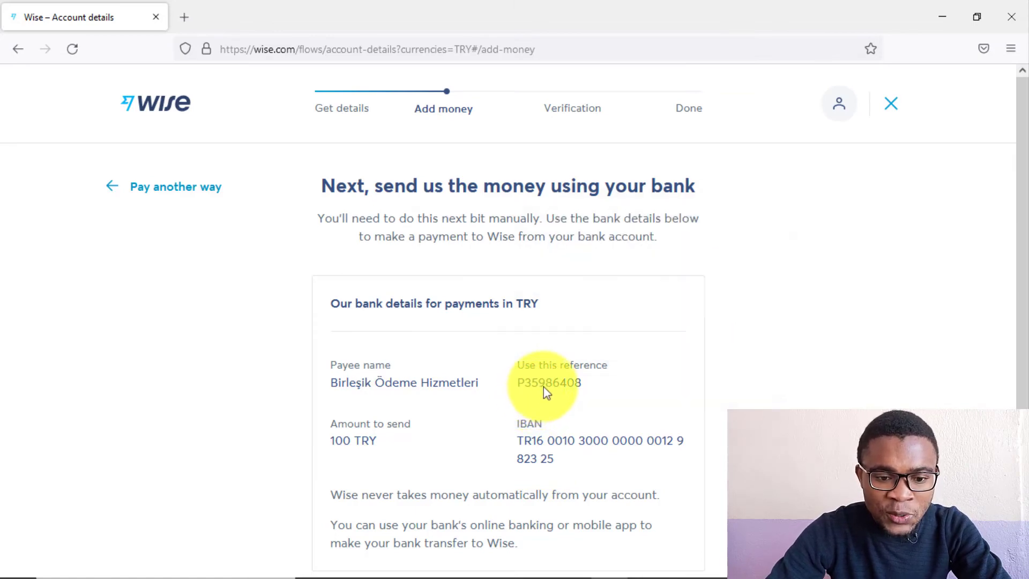
{"action": "mouse_move", "coordinate": [545, 386]}
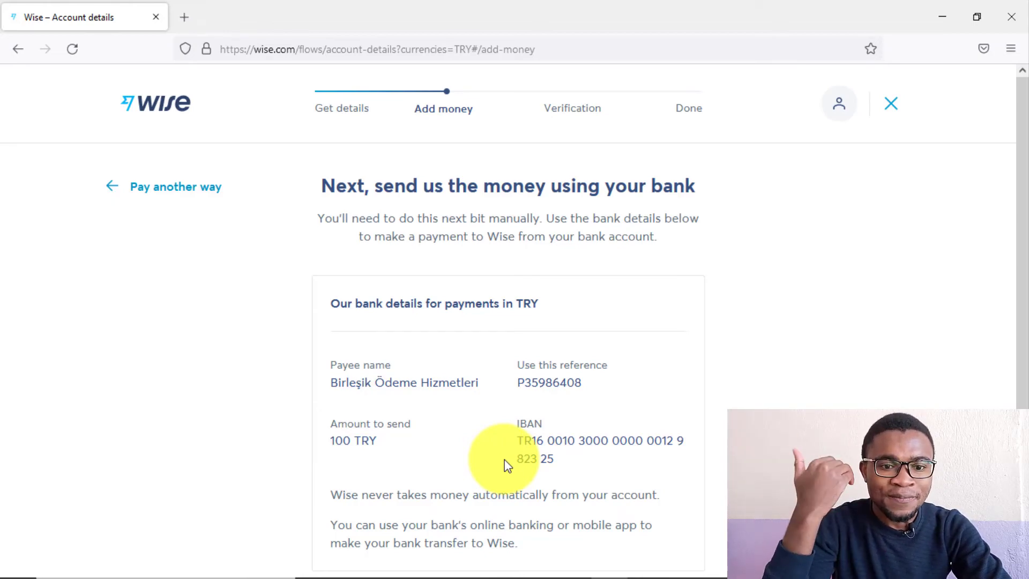
{"action": "left_click_drag", "start_coordinate": [1021, 213], "coordinate": [1024, 397]}
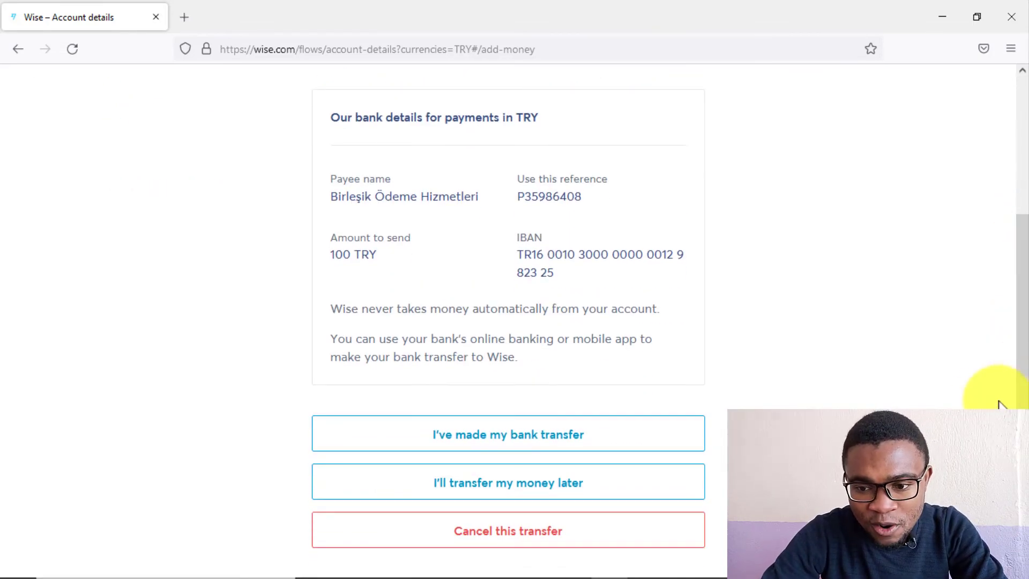
Step: Mark the bank transfer as made and request the verification link by email
{"action": "left_click", "coordinate": [494, 445]}
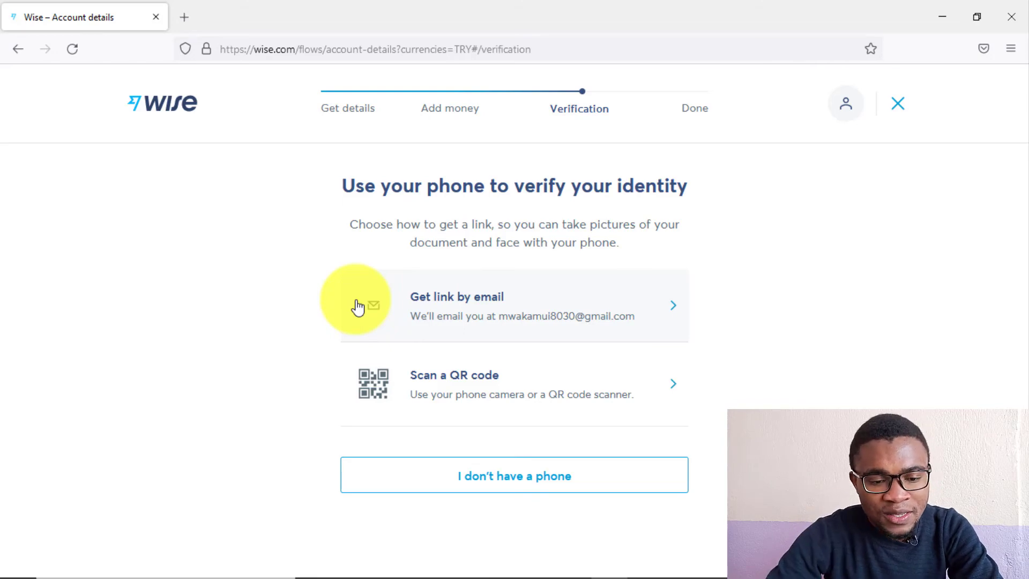
{"action": "left_click", "coordinate": [625, 322]}
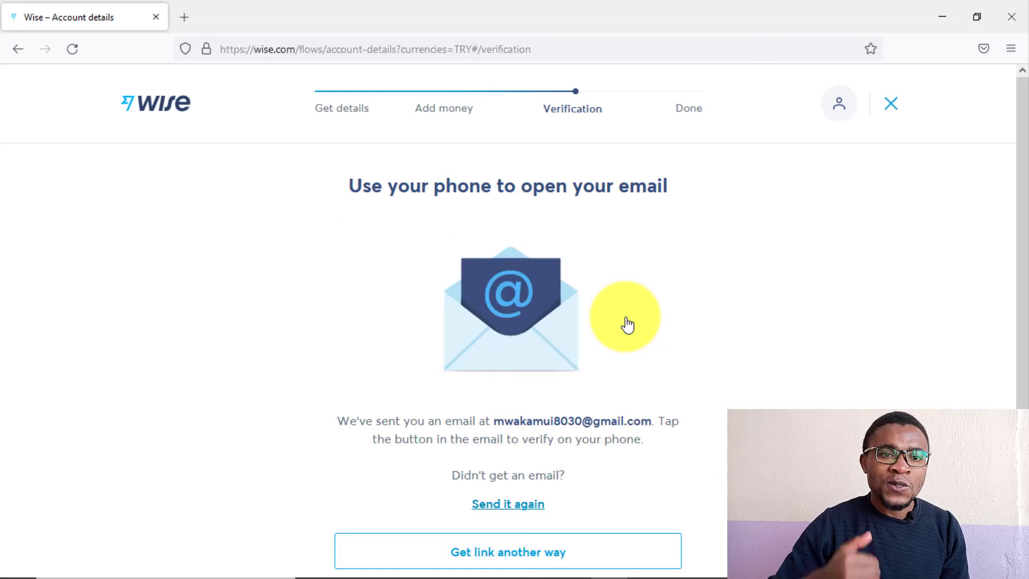
{"action": "left_click_drag", "start_coordinate": [1021, 311], "coordinate": [1026, 378]}
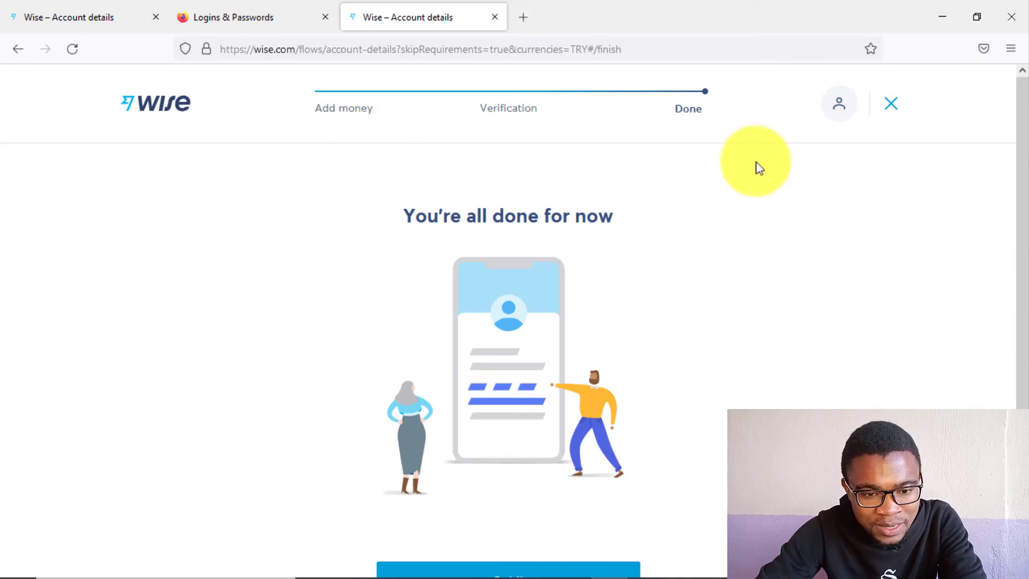
Step: Finish the TRY account-details flow and return to the account showing 100 TRY
{"action": "left_click_drag", "start_coordinate": [1022, 234], "coordinate": [1012, 339]}
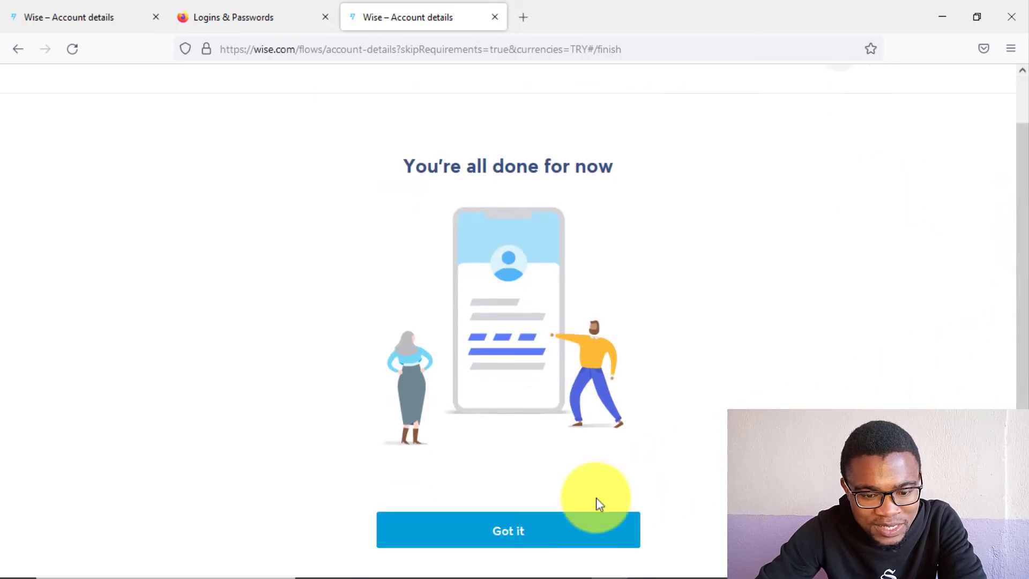
{"action": "left_click", "coordinate": [497, 541]}
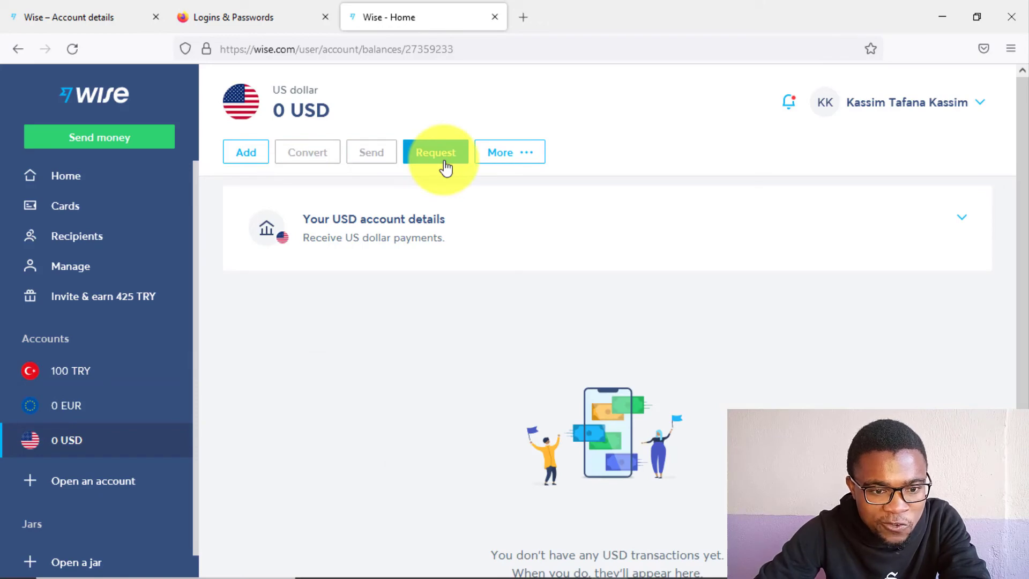
Step: Expand the USD account details and review the inside-the-US routing and checking account numbers
{"action": "left_click", "coordinate": [964, 221]}
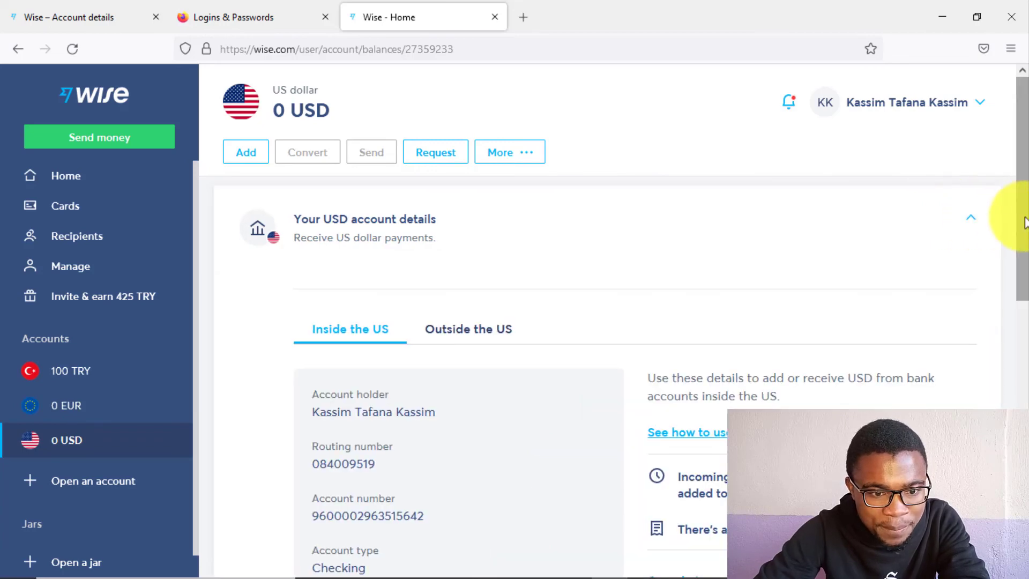
{"action": "scroll", "coordinate": [1022, 223], "scroll_direction": "down", "scroll_amount": 3}
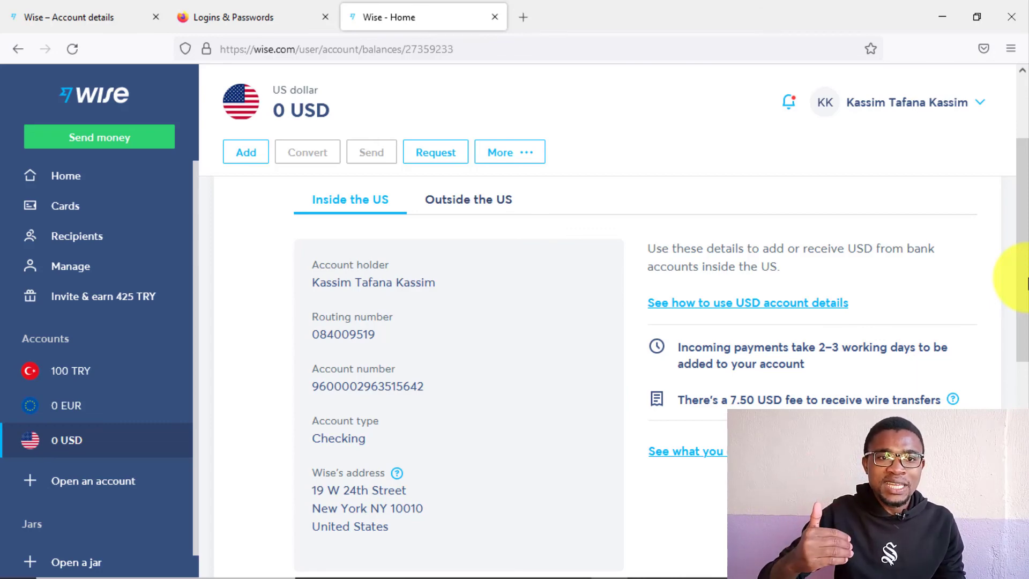
{"action": "left_click_drag", "start_coordinate": [1025, 281], "coordinate": [1025, 382]}
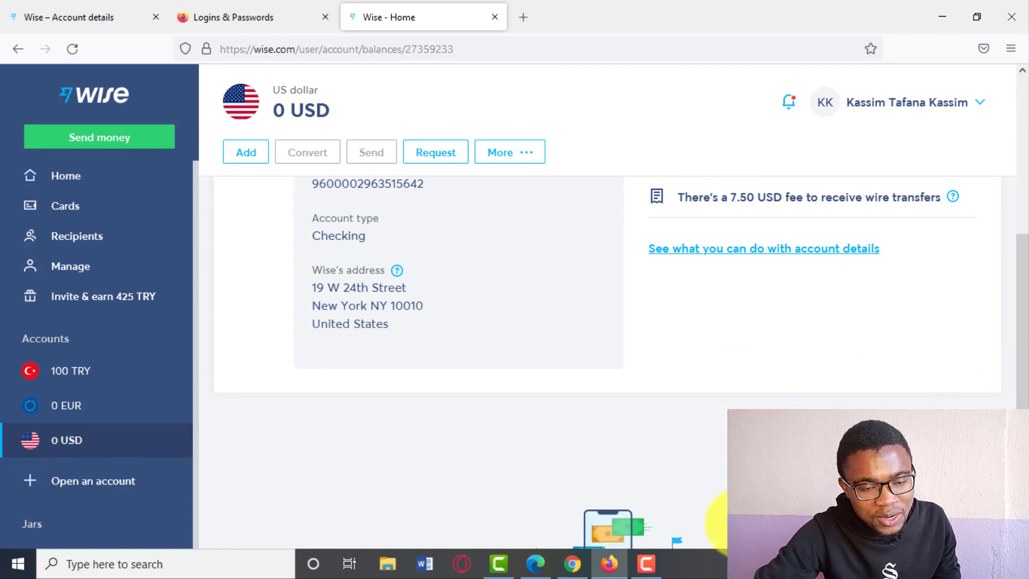
{"action": "left_click", "coordinate": [659, 568]}
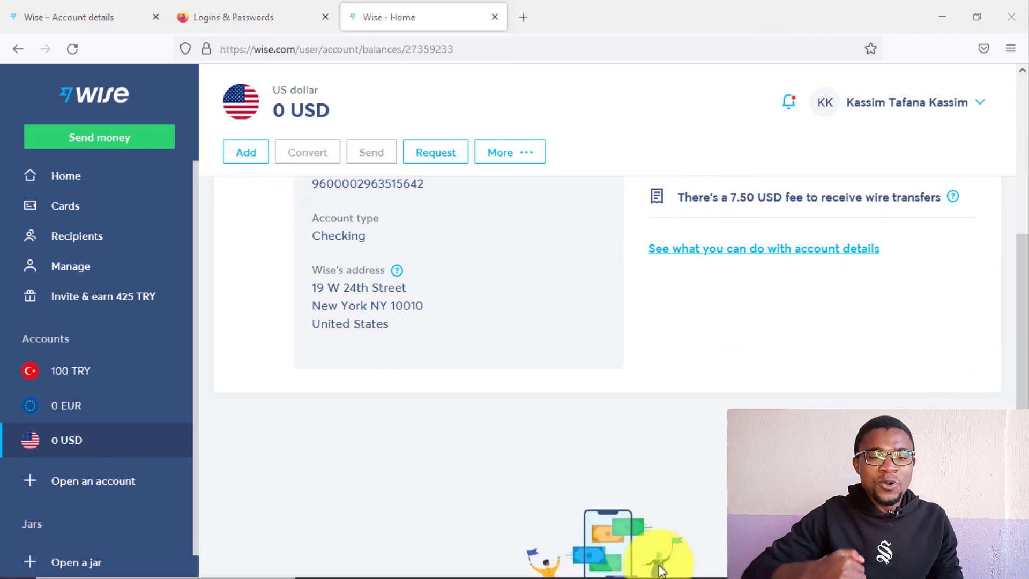
{"action": "scroll", "coordinate": [303, 86], "scroll_direction": "up", "scroll_amount": 5}
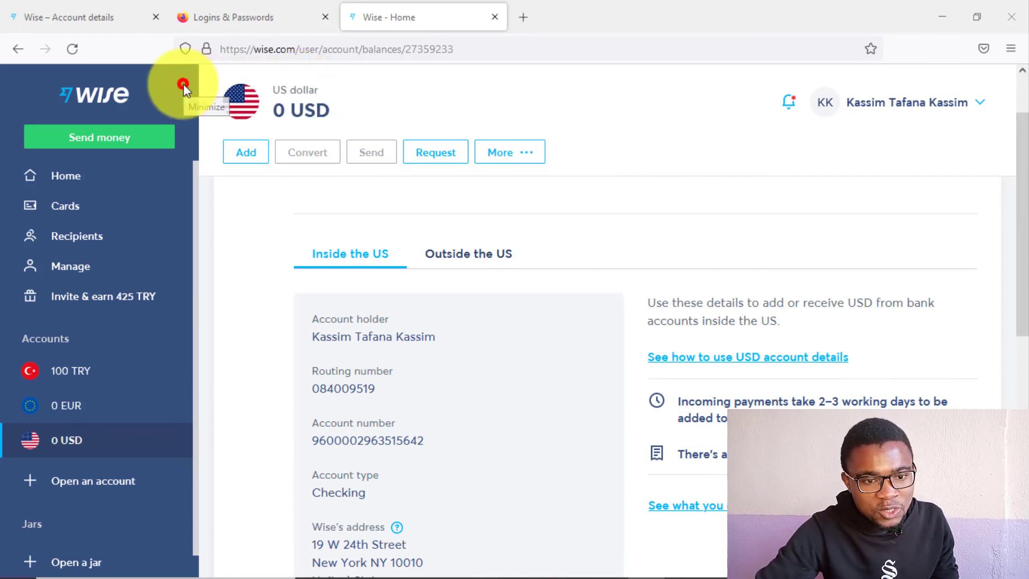
{"action": "left_click", "coordinate": [183, 84]}
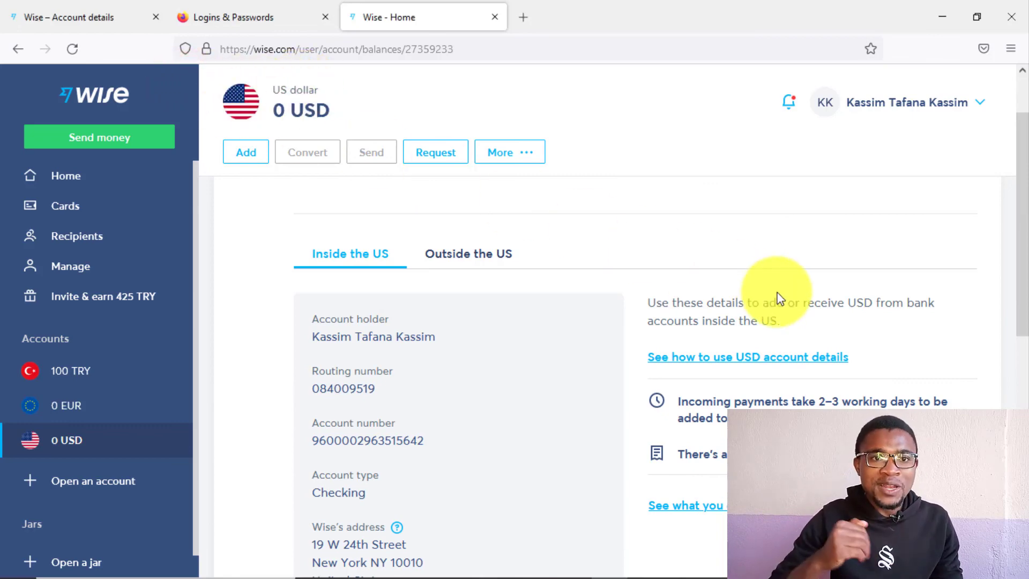